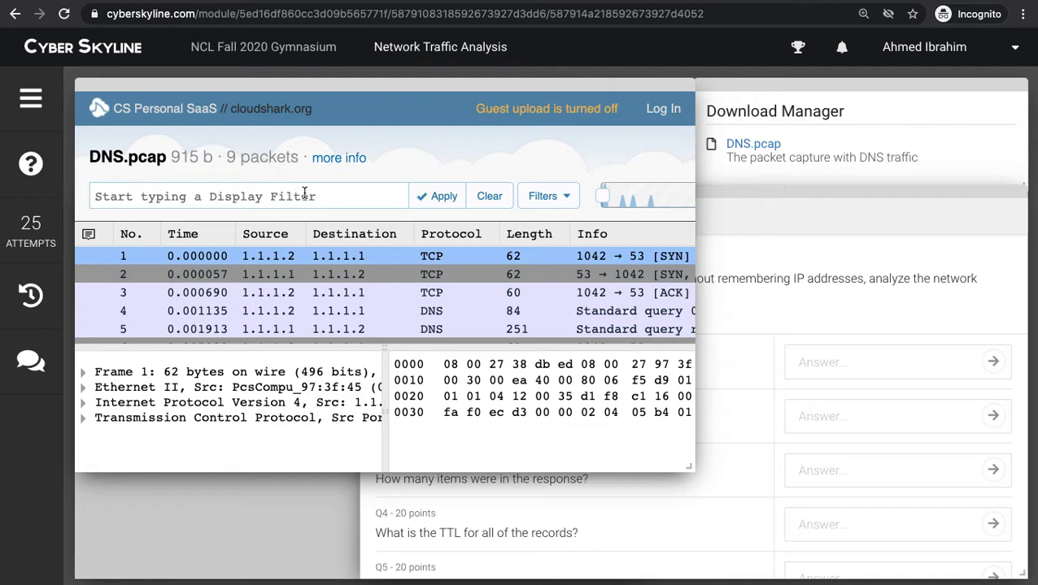
# Try to filter the packet capture with the display filter DNS
pyautogui.write('DNS')
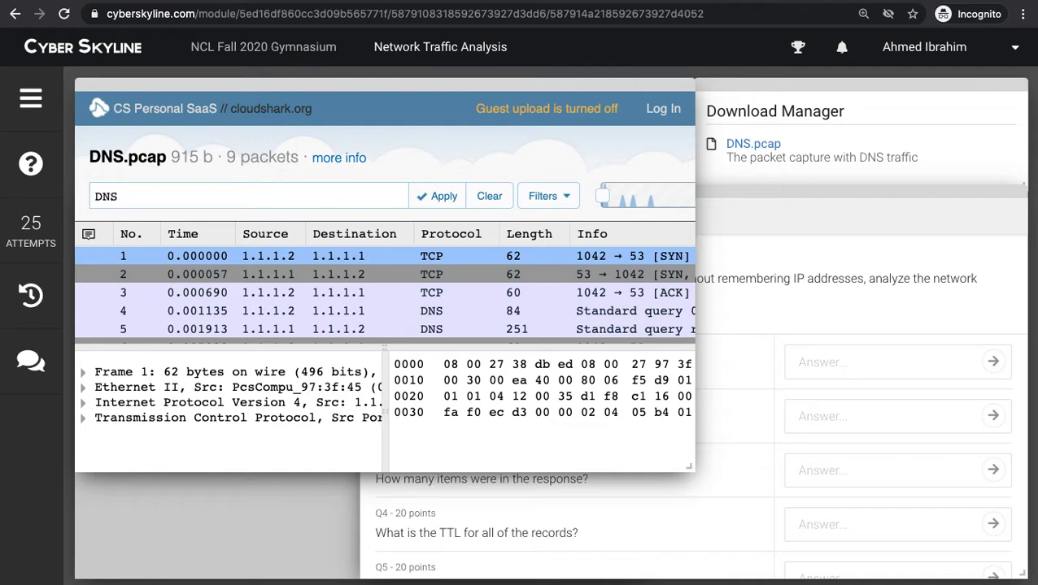
pyautogui.press('Return')
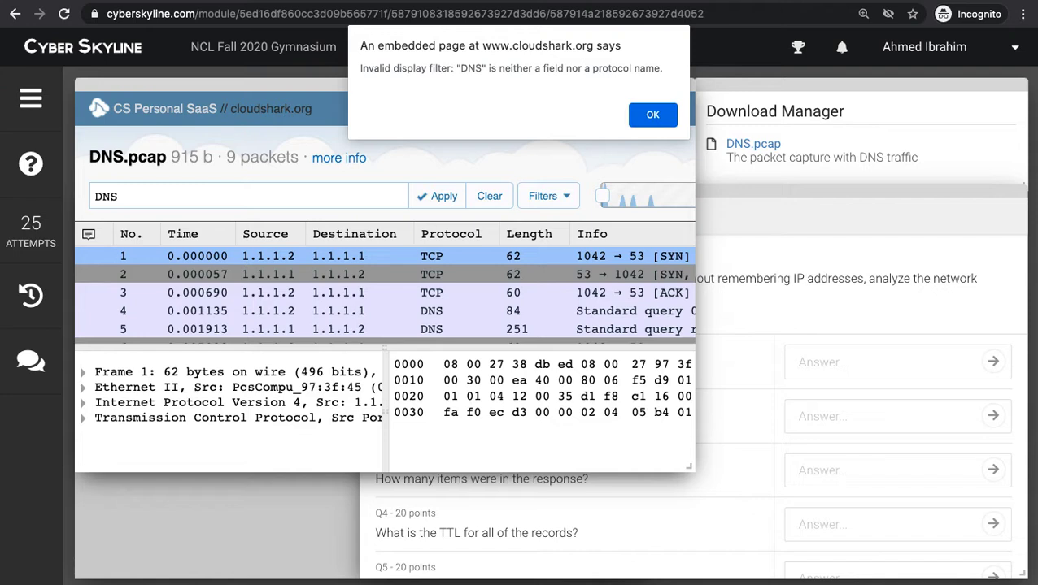
pyautogui.press('Return')
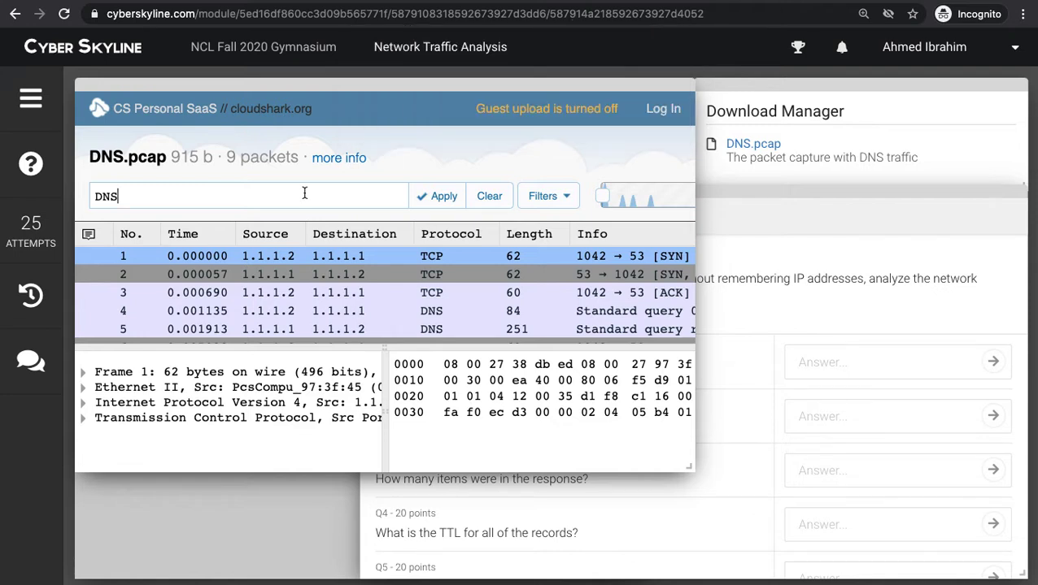
pyautogui.press('BackSpace')
pyautogui.press('BackSpace')
pyautogui.press('BackSpace')
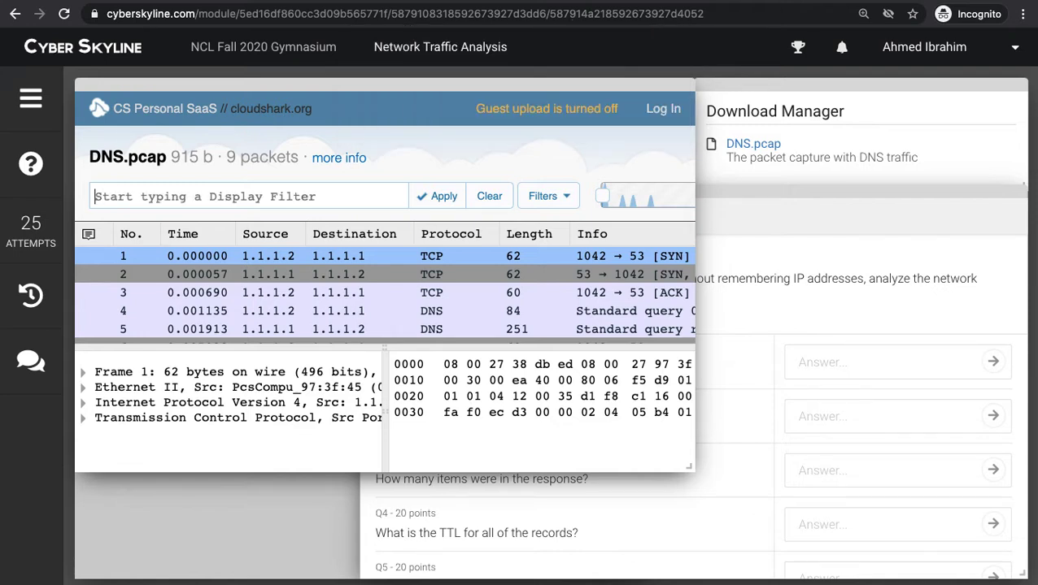
# Filter the packet capture with the display filter dns and examine the Info column of the remaining packets
pyautogui.write('dns')
pyautogui.press('Return')
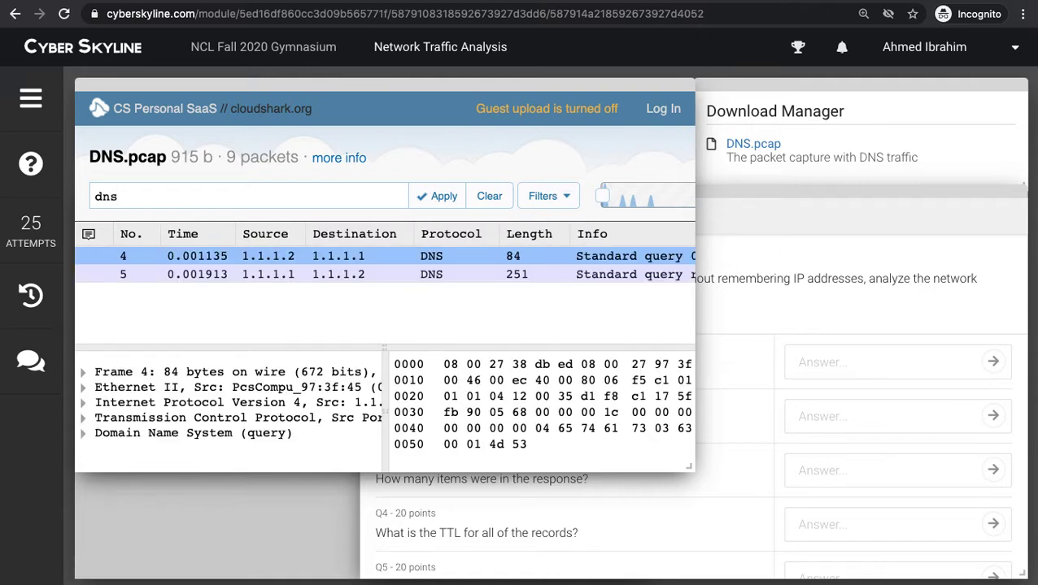
pyautogui.hscroll(5, 481, 305)
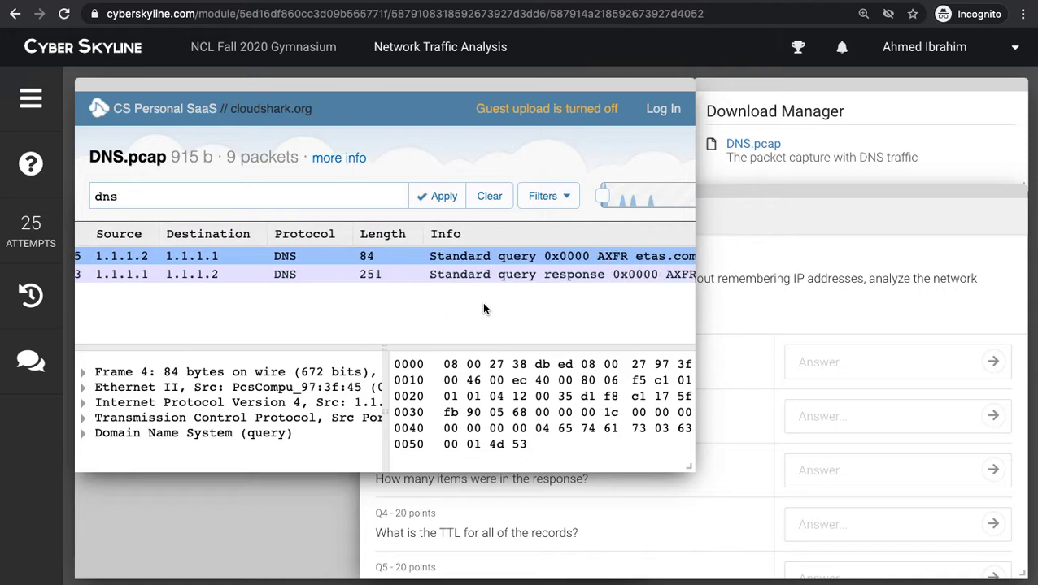
pyautogui.hscroll(5, 483, 308)
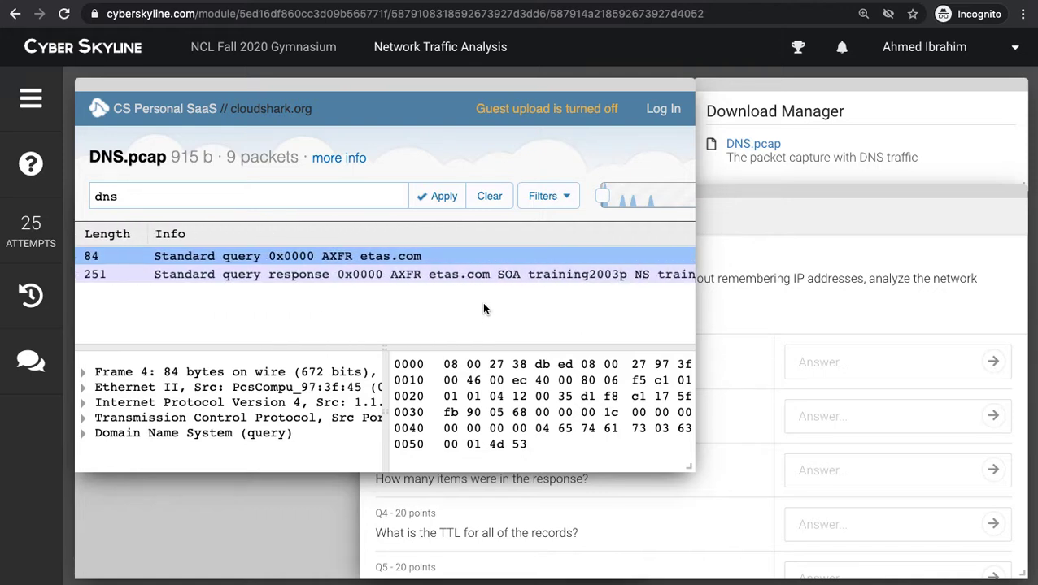
# Try submitting standard as the answer to Q1 about the DNS query type
pyautogui.click(822, 361)
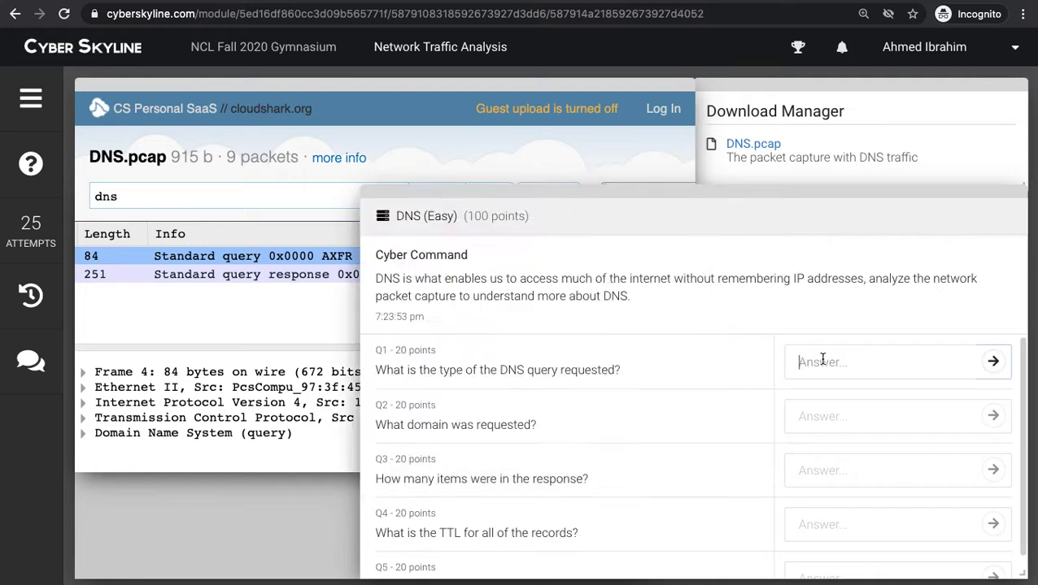
pyautogui.write('sta')
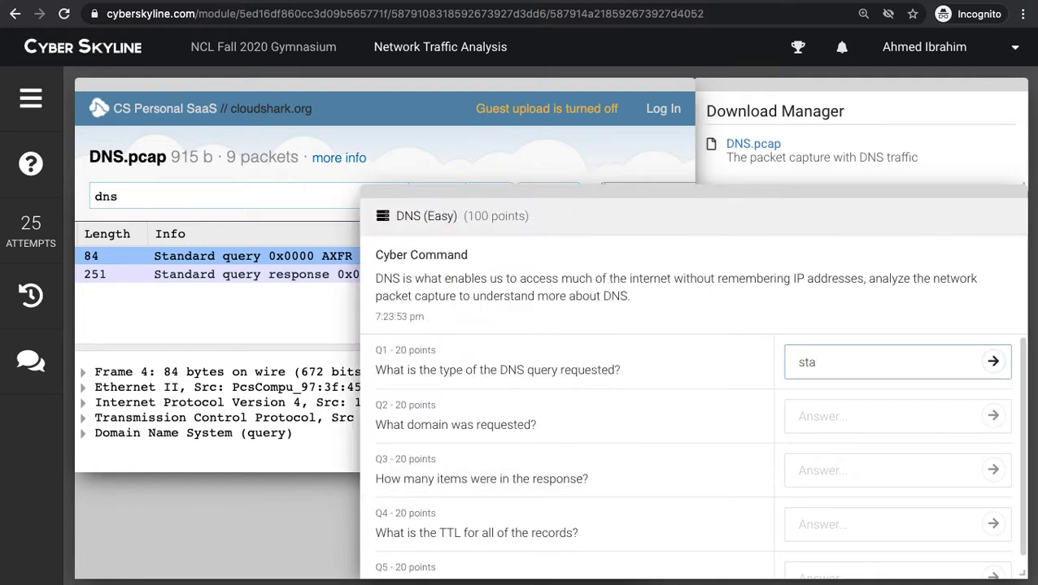
pyautogui.write('ndard')
pyautogui.press('Return')
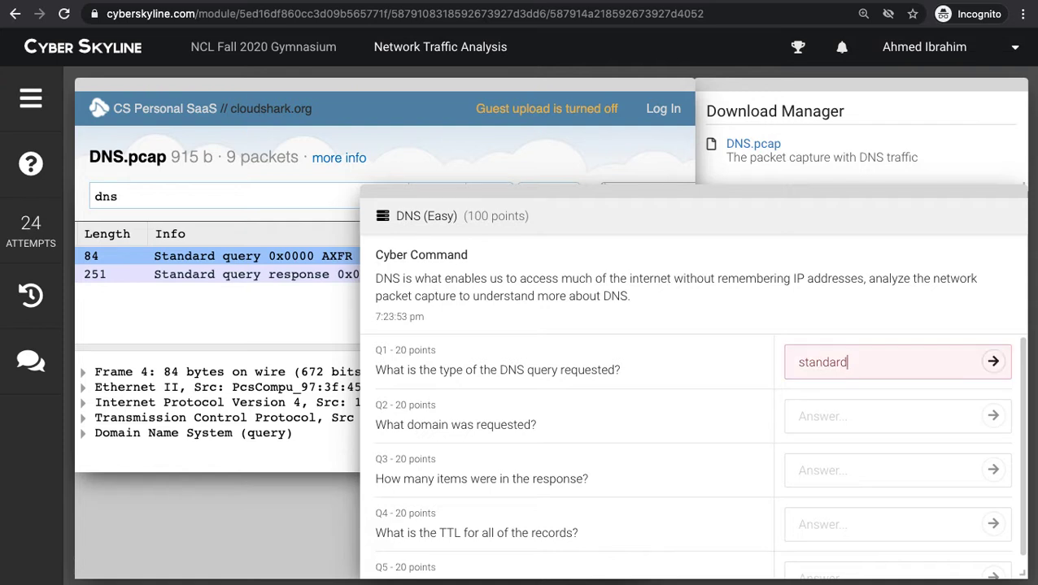
# Check the query packet's details and submit AXFR as the answer to Q1 about the DNS query type
pyautogui.click(303, 266)
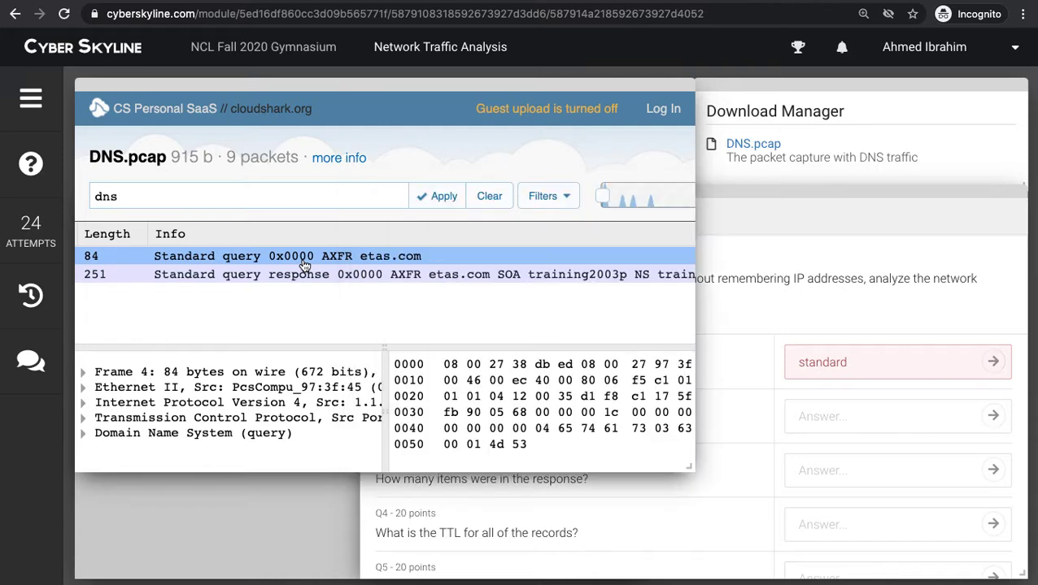
pyautogui.doubleClick(826, 364)
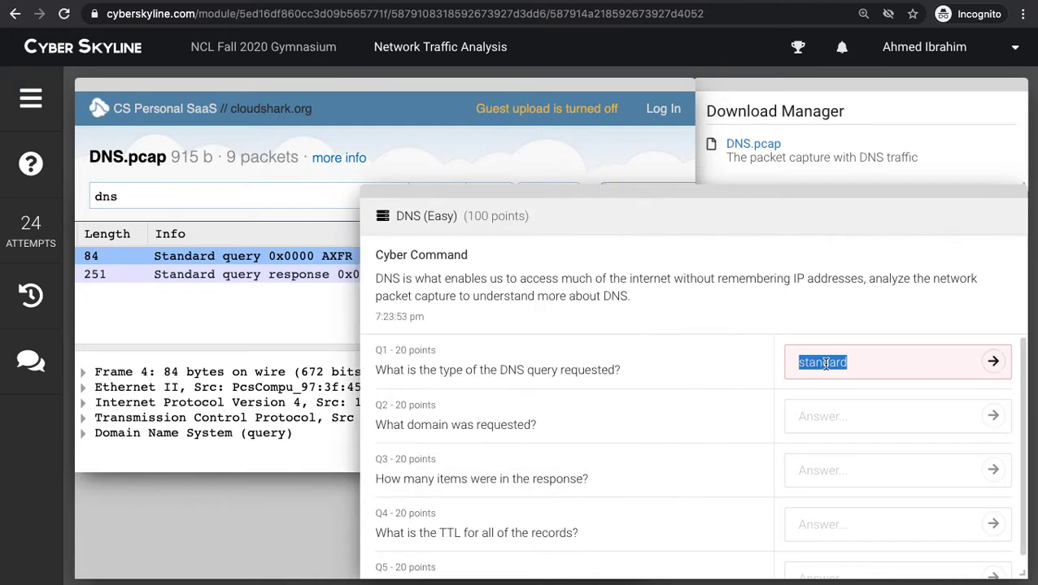
pyautogui.write('AXFR')
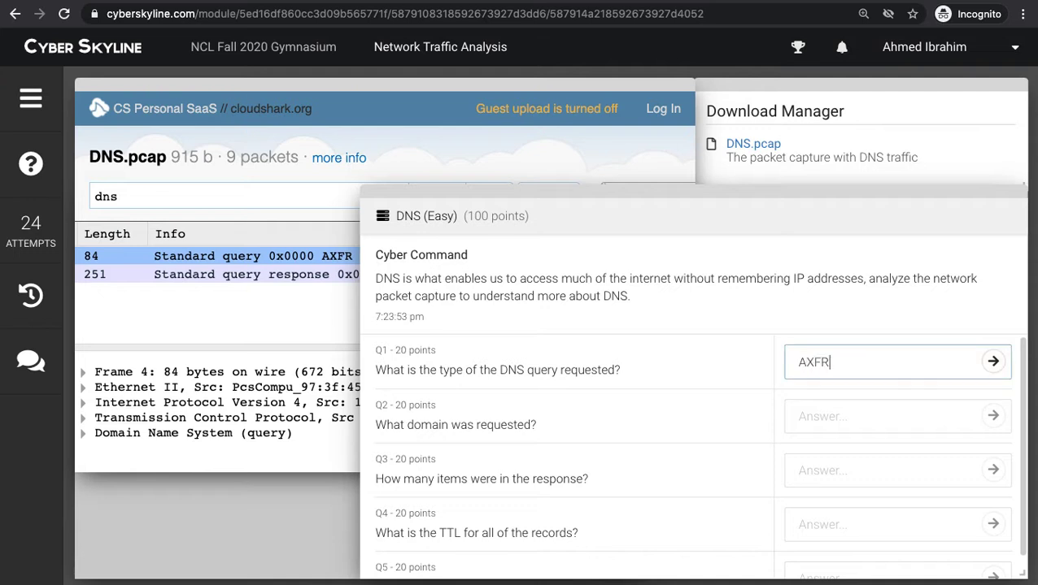
pyautogui.press('Return')
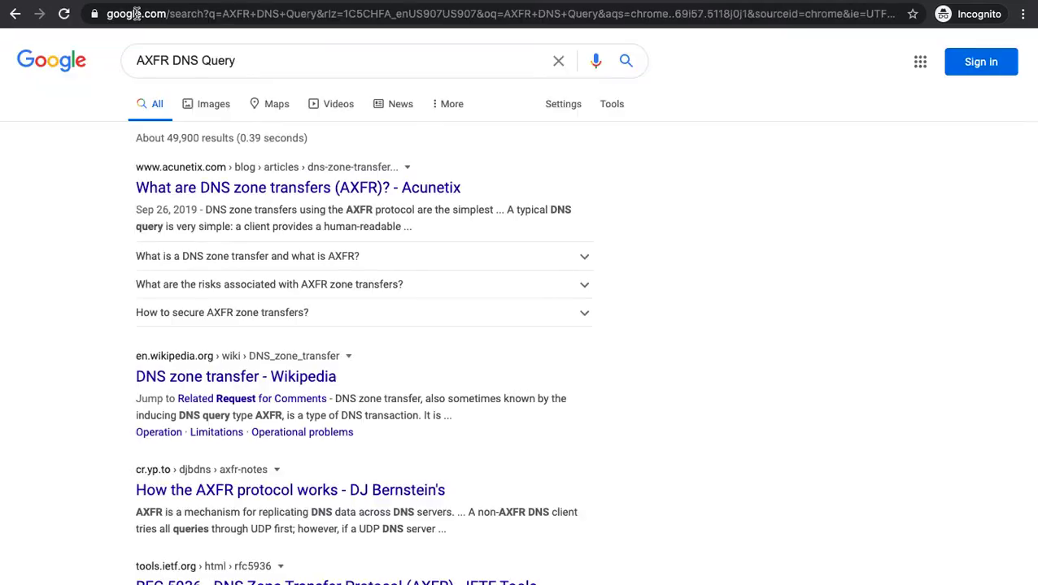
# Open the Acunetix article on DNS zone transfers from the Google results and read its explanation of AXFR
pyautogui.click(301, 192)
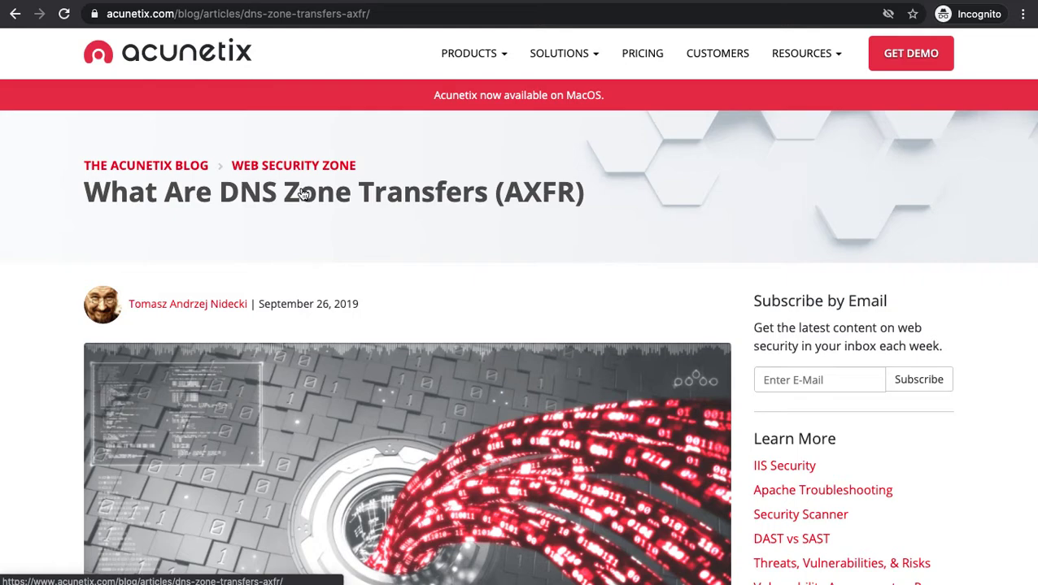
pyautogui.scroll(-10, 302, 192)
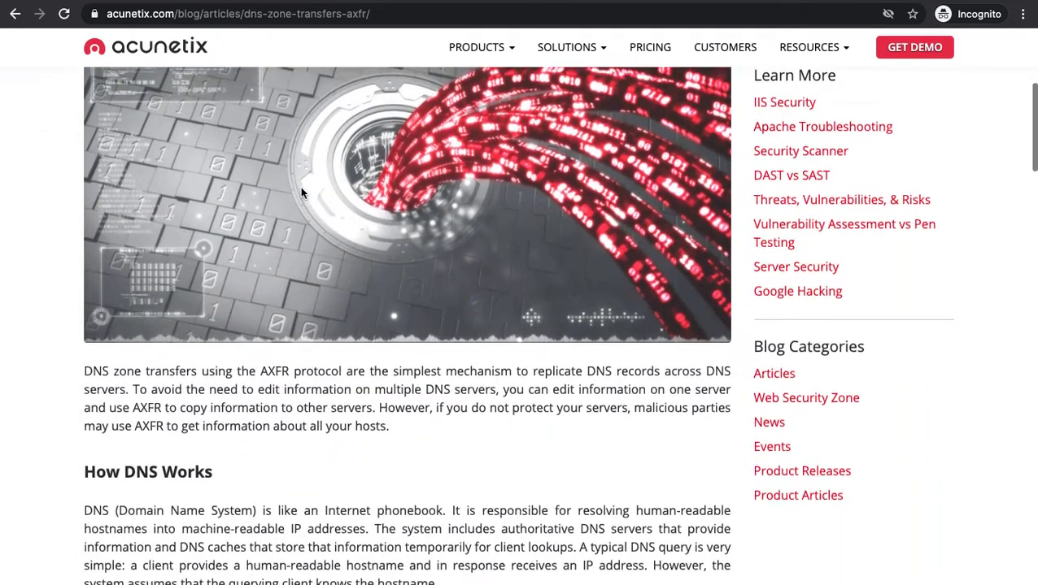
pyautogui.scroll(-5, 300, 186)
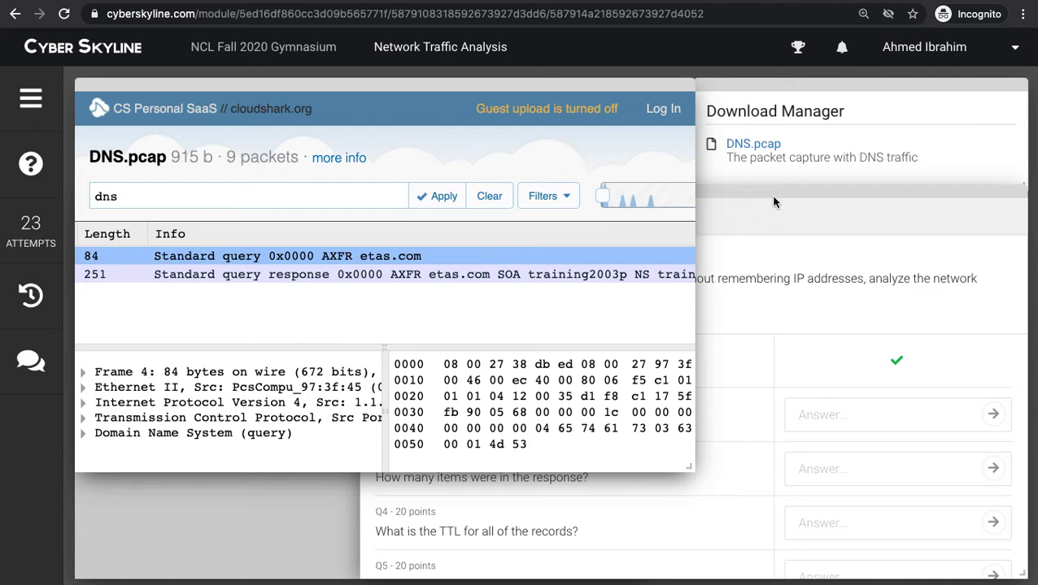
# Back in the Cyber Skyline challenge, submit etas.com as the answer to Q2 about the requested domain
pyautogui.click(835, 375)
pyautogui.click(852, 415)
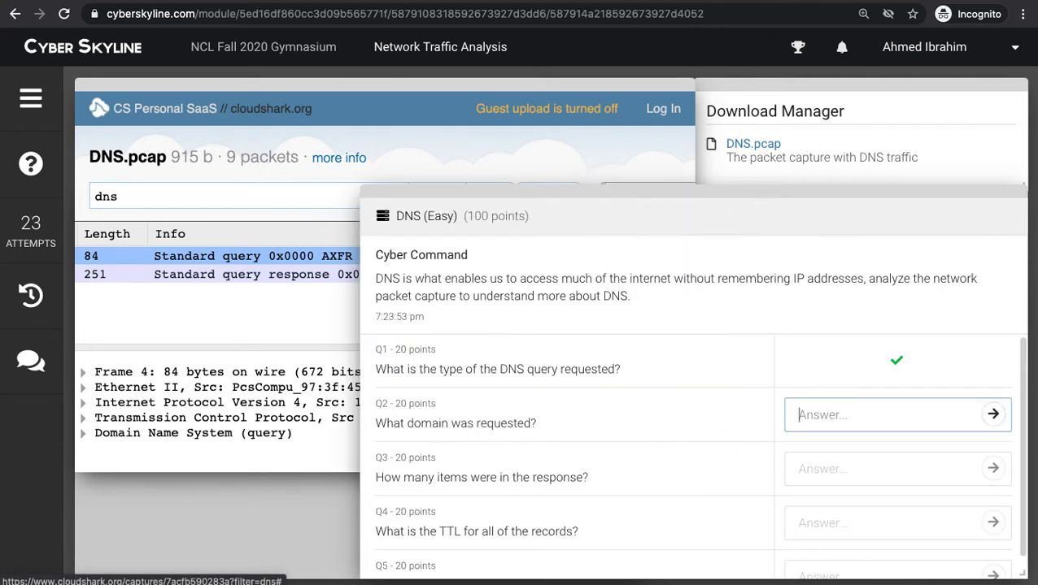
pyautogui.write('etas.com')
pyautogui.press('Return')
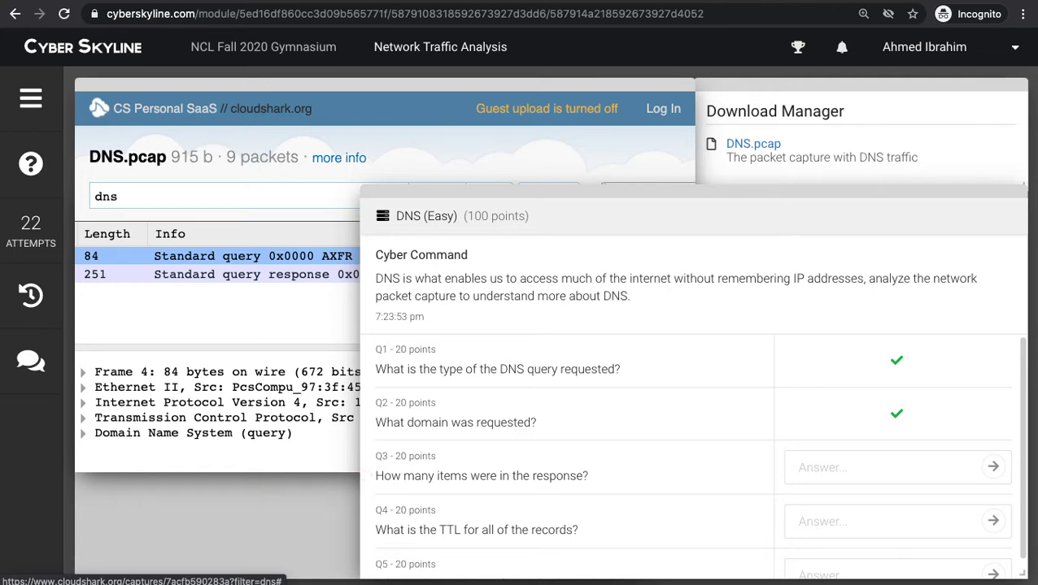
# Examine the DNS response packet's Domain Name System section and expand its Answers to see the returned records
pyautogui.click(321, 276)
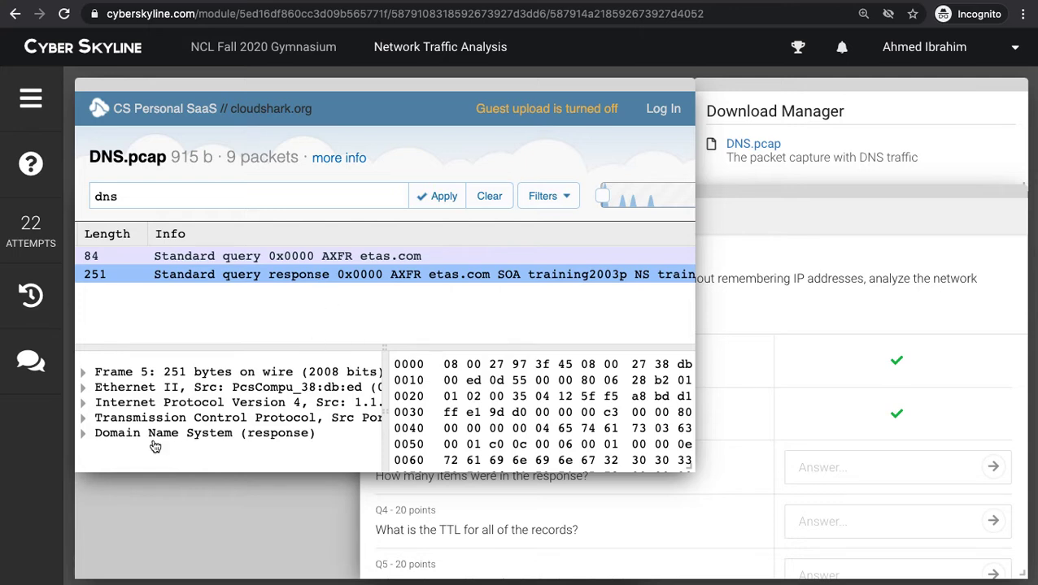
pyautogui.click(84, 439)
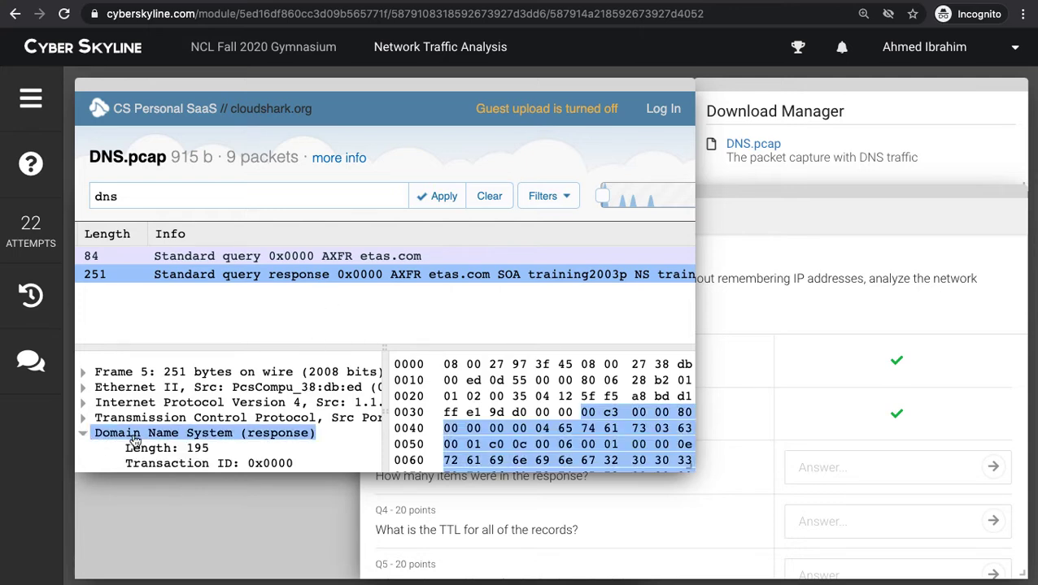
pyautogui.scroll(-3, 134, 440)
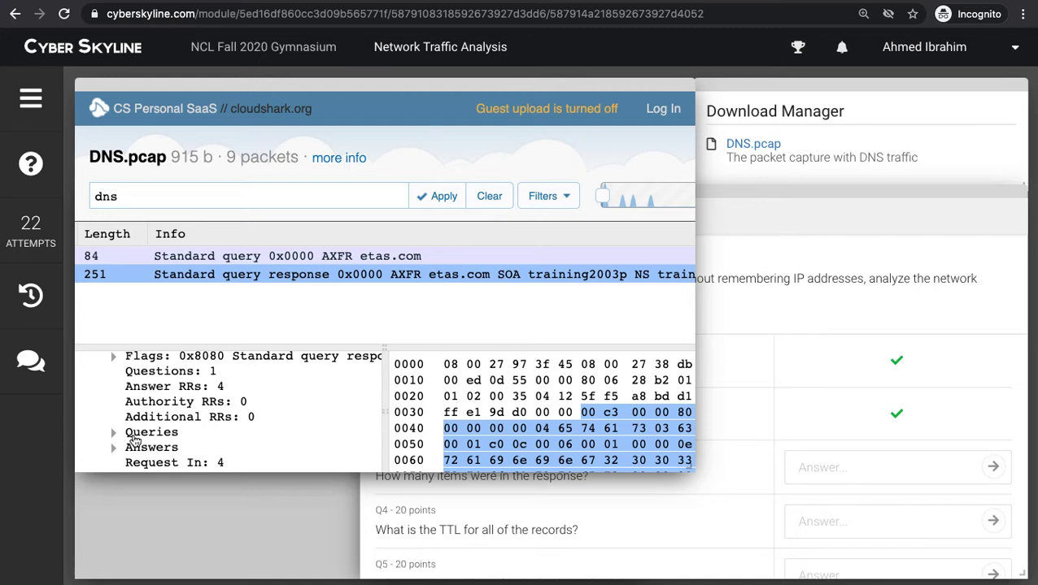
pyautogui.scroll(-1, 135, 440)
pyautogui.scroll(3, 134, 440)
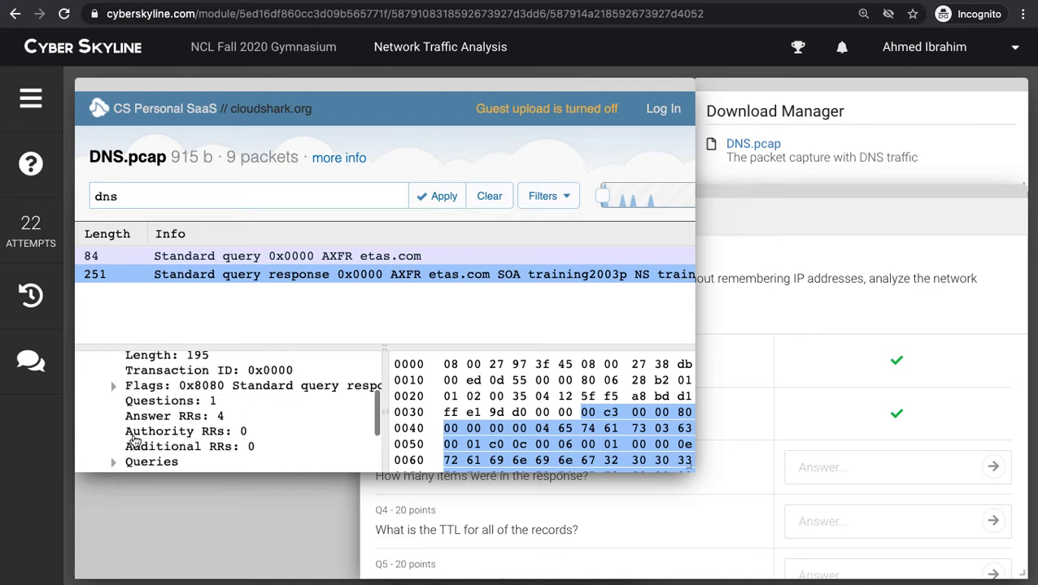
pyautogui.scroll(-2, 135, 440)
pyautogui.click(114, 440)
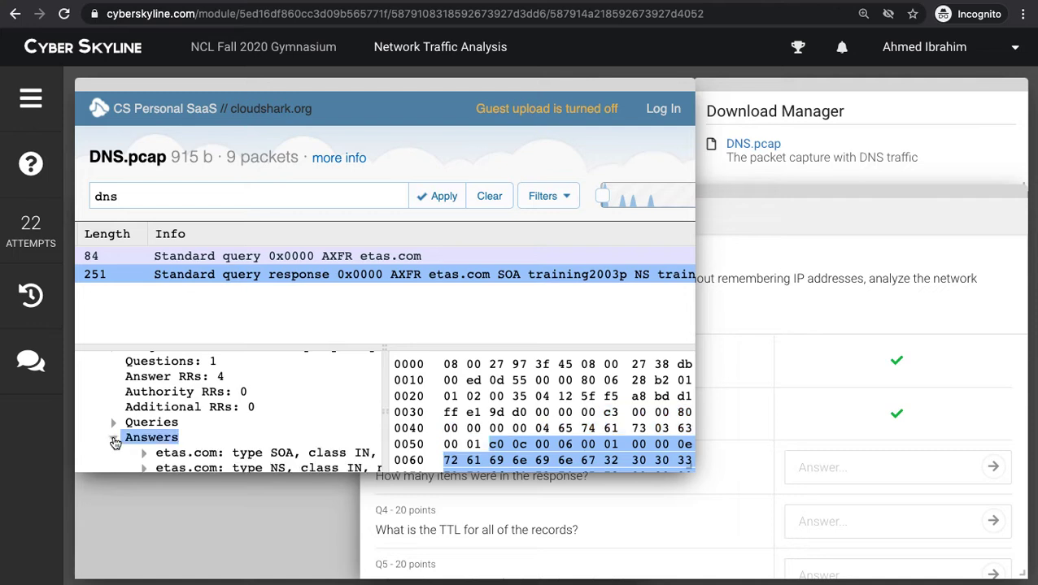
pyautogui.scroll(-3, 115, 440)
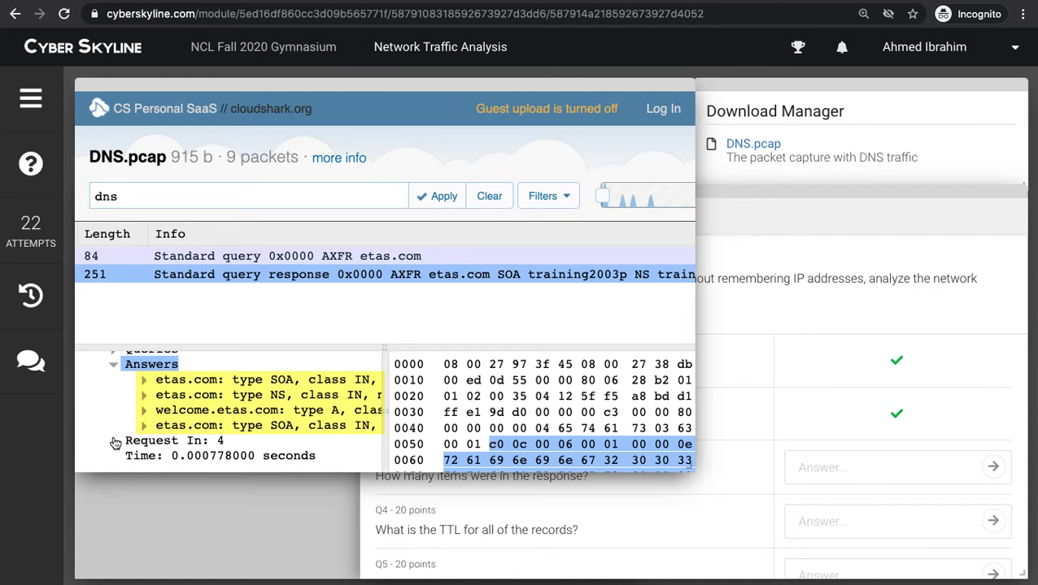
# Submit 4 as the answer to Q3 about the number of items in the response
pyautogui.click(828, 473)
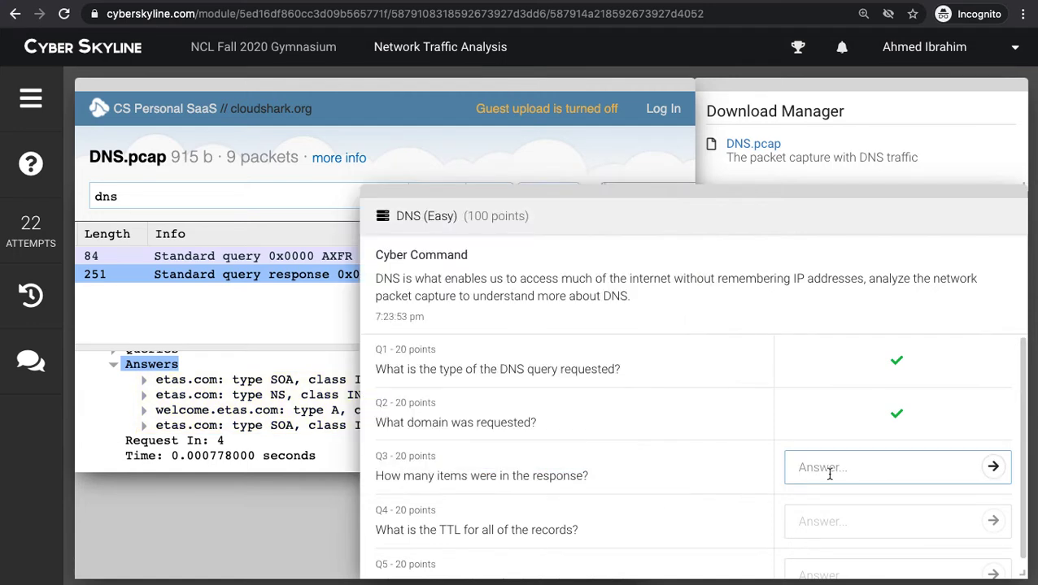
pyautogui.write('4')
pyautogui.press('Return')
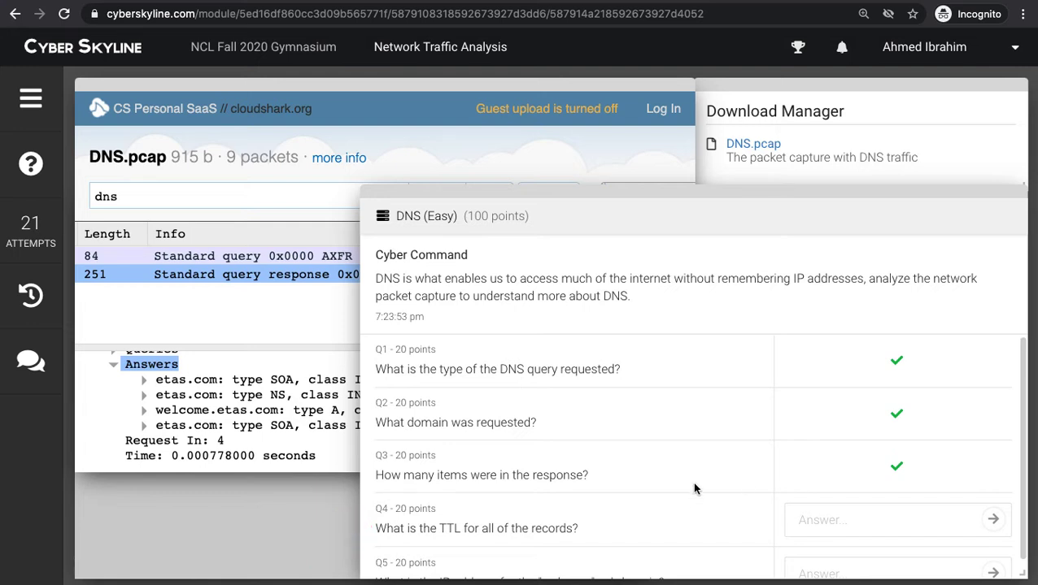
# Expand the first etas.com SOA record in the response's Answers and check its Time to live
pyautogui.click(156, 462)
pyautogui.click(156, 461)
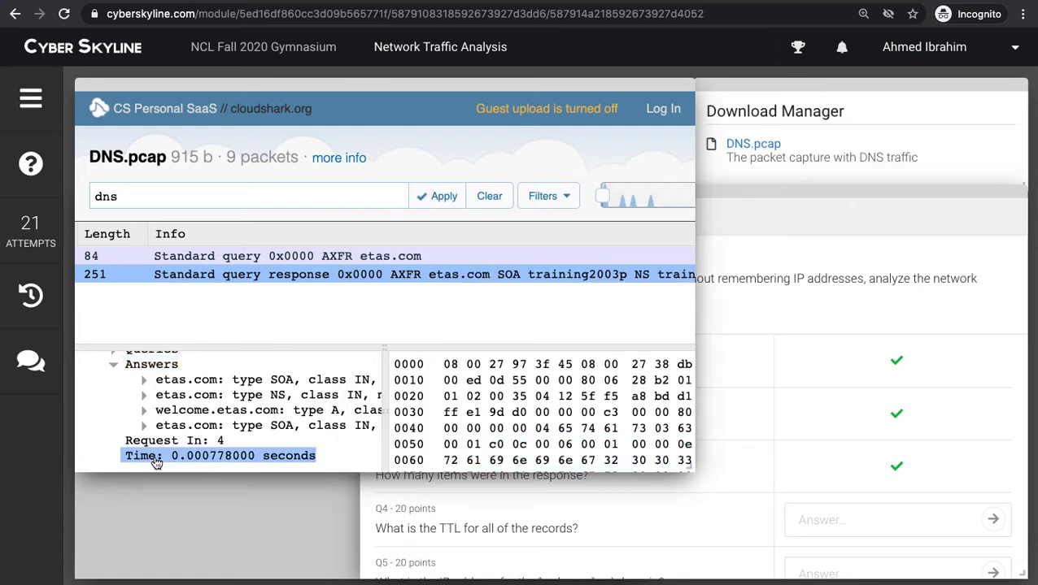
pyautogui.scroll(3, 156, 462)
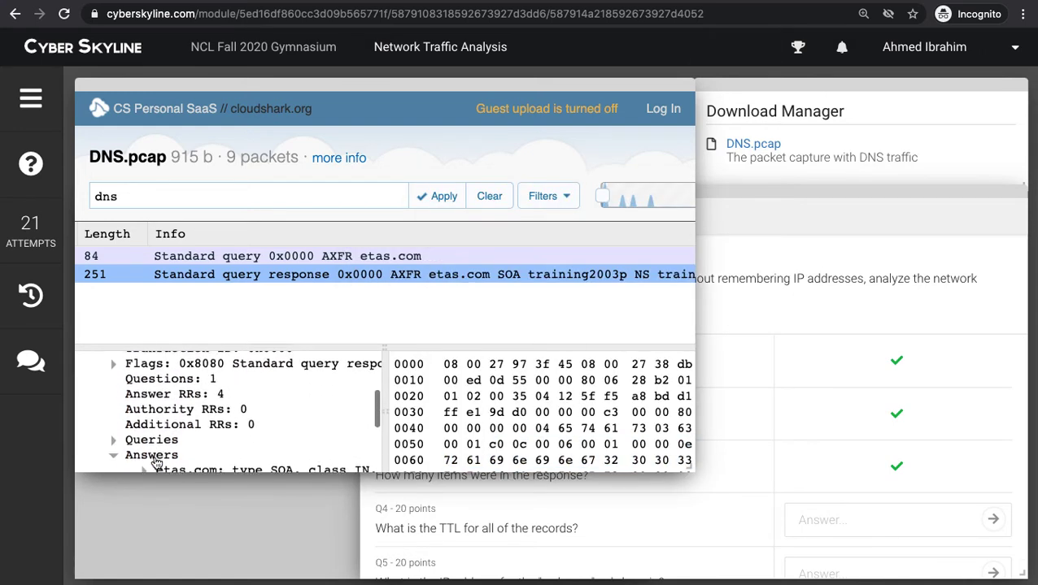
pyautogui.scroll(-3, 156, 462)
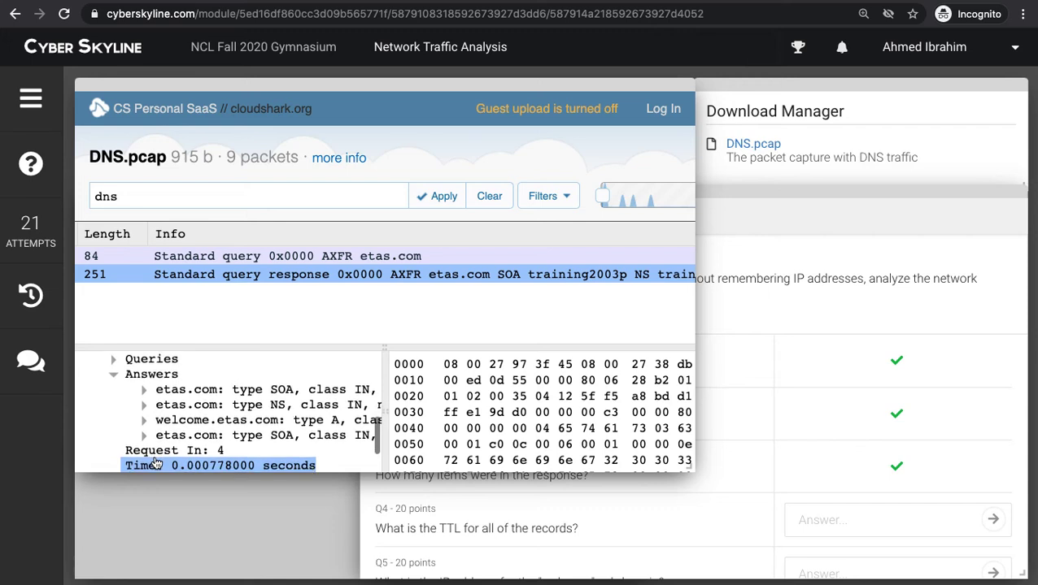
pyautogui.hscroll(2, 189, 437)
pyautogui.hscroll(6, 189, 438)
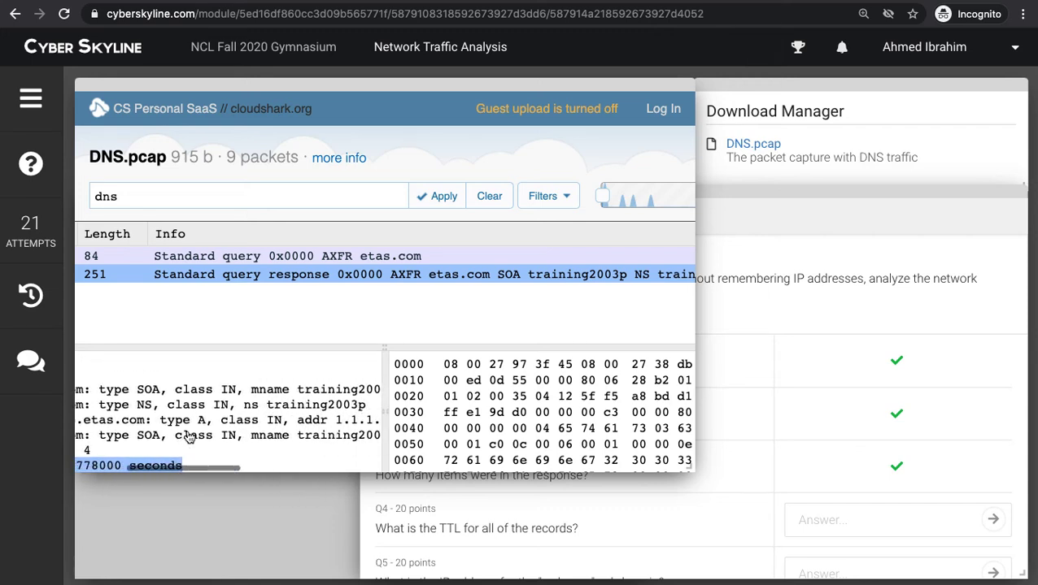
pyautogui.hscroll(-6, 189, 438)
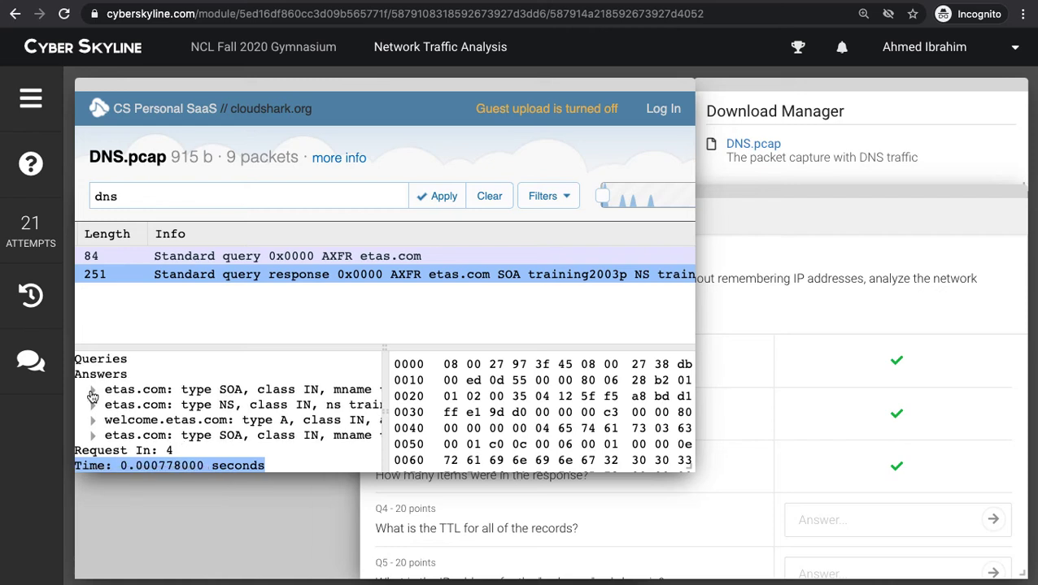
pyautogui.click(92, 392)
pyautogui.scroll(-2, 193, 416)
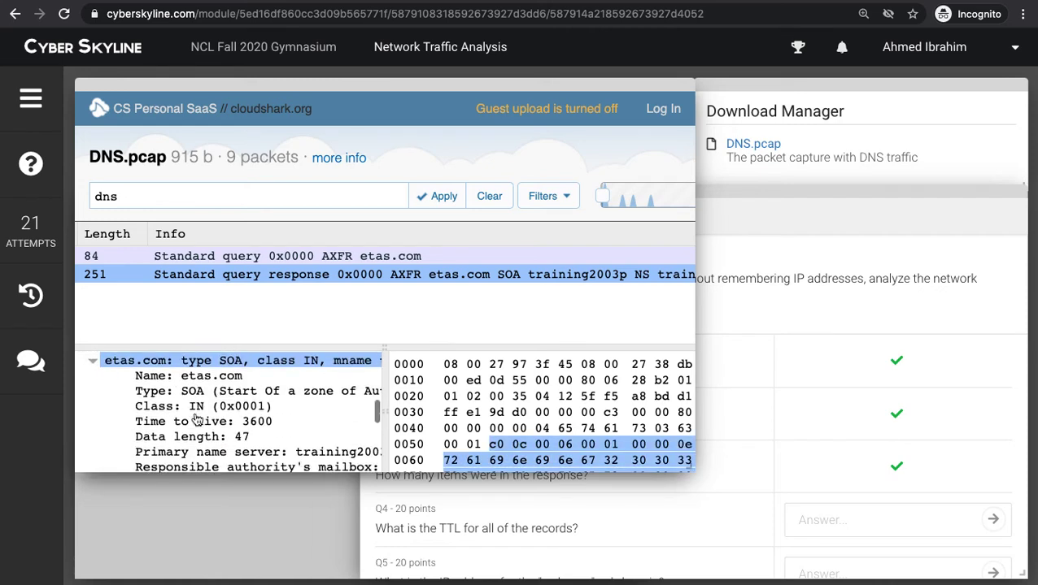
pyautogui.click(225, 418)
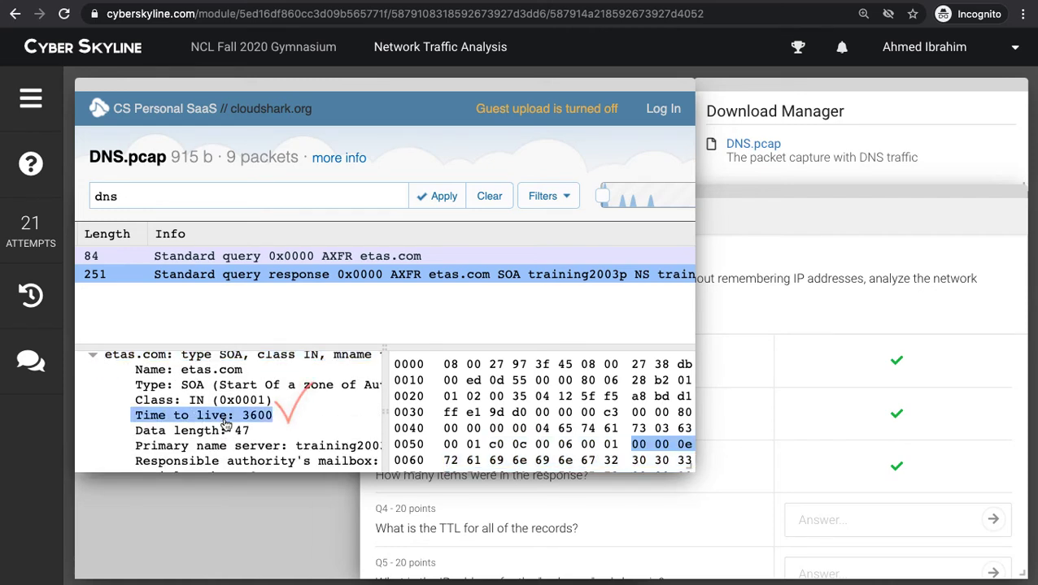
# Expand the etas.com NS record in the Answers and check its Time to live
pyautogui.scroll(-5, 225, 419)
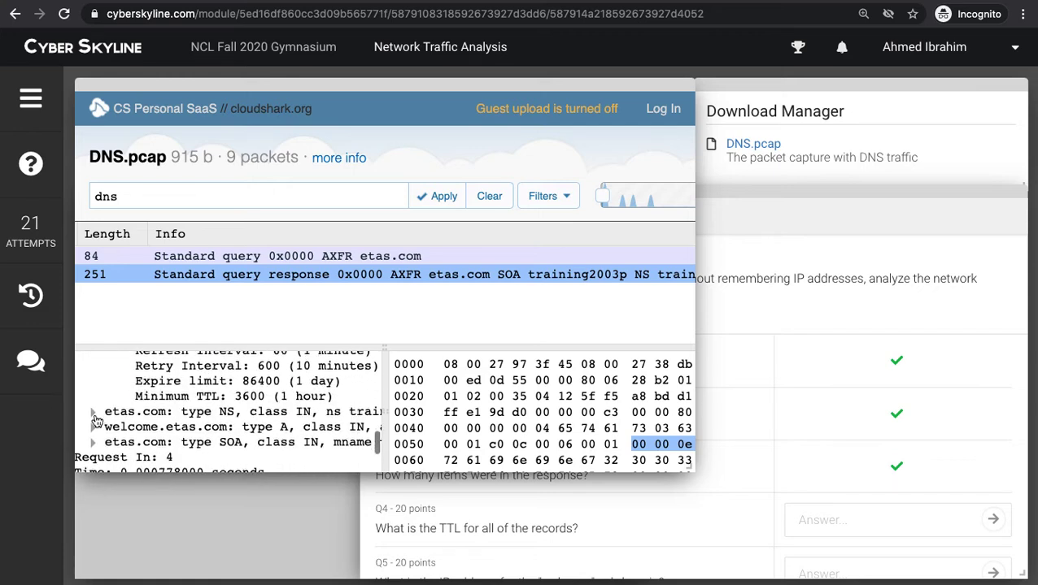
pyautogui.click(92, 416)
pyautogui.scroll(-2, 235, 427)
pyautogui.scroll(-2, 235, 426)
pyautogui.click(249, 390)
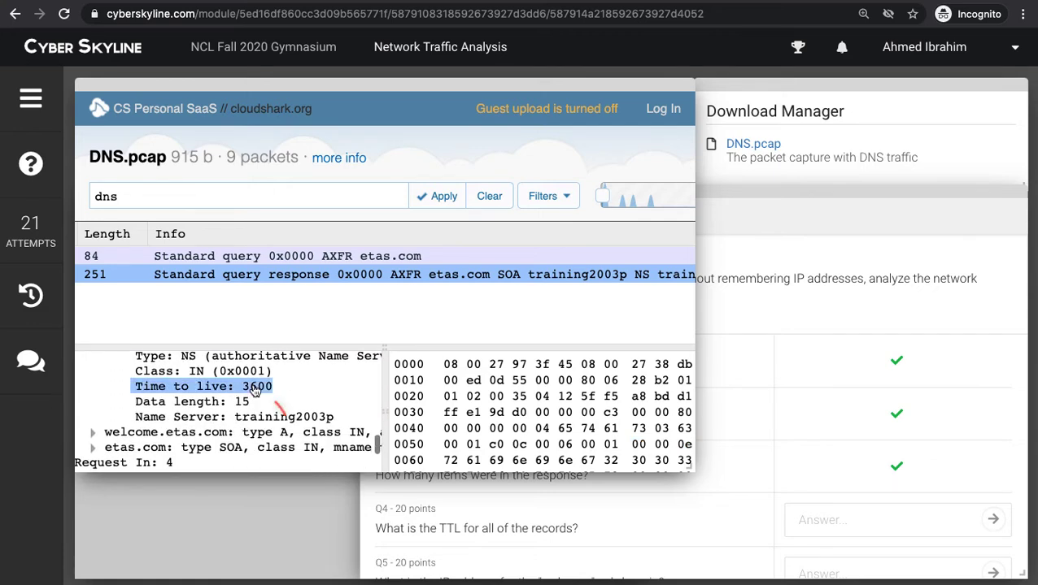
# Expand the welcome.etas.com A record and check its Time to live
pyautogui.scroll(-1, 249, 391)
pyautogui.click(93, 407)
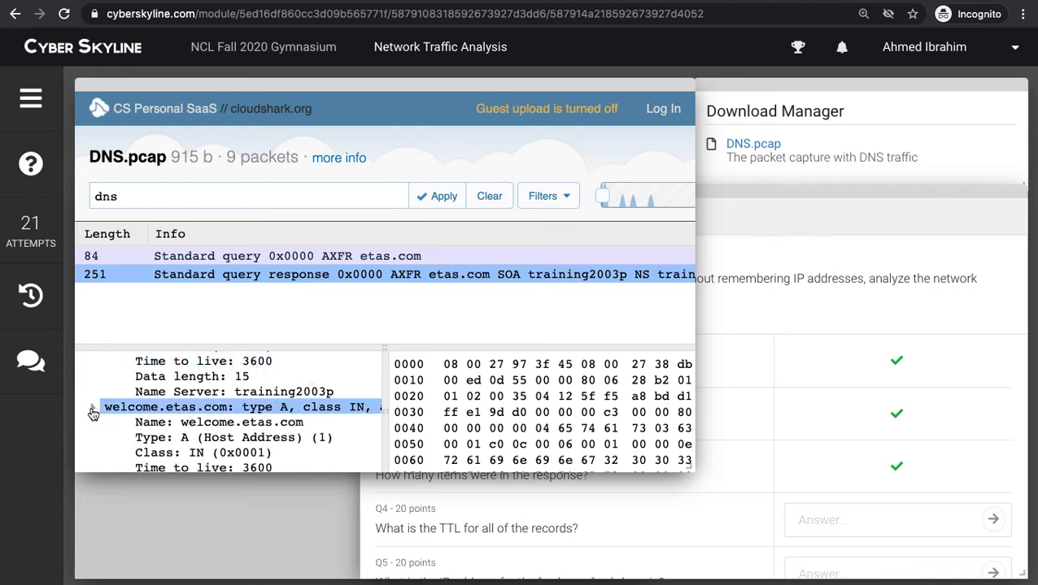
pyautogui.scroll(-3, 240, 407)
pyautogui.click(239, 403)
pyautogui.scroll(-1, 239, 406)
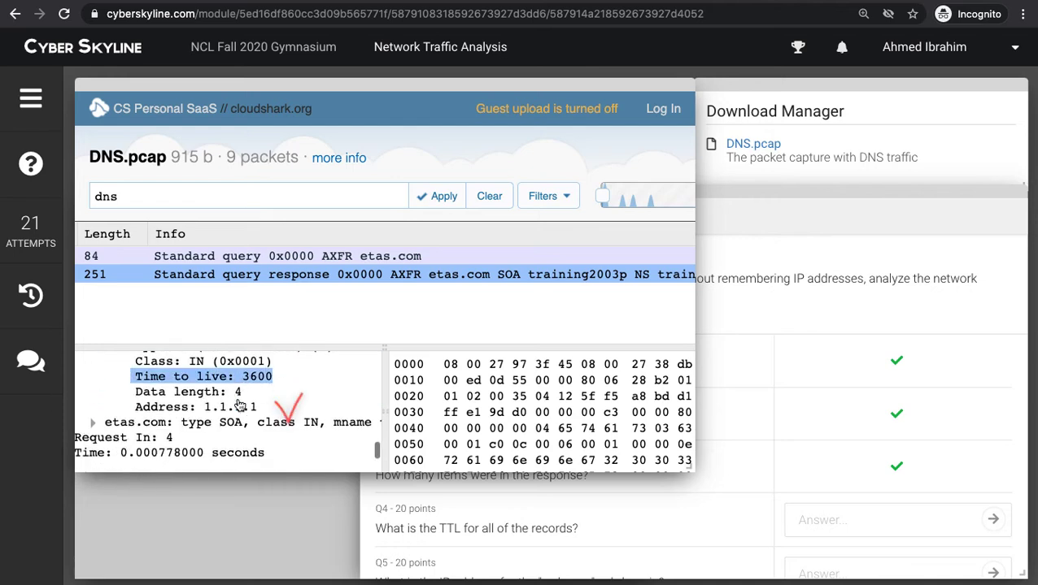
# Expand the last etas.com SOA record in the Answers and check its Time to live
pyautogui.click(94, 424)
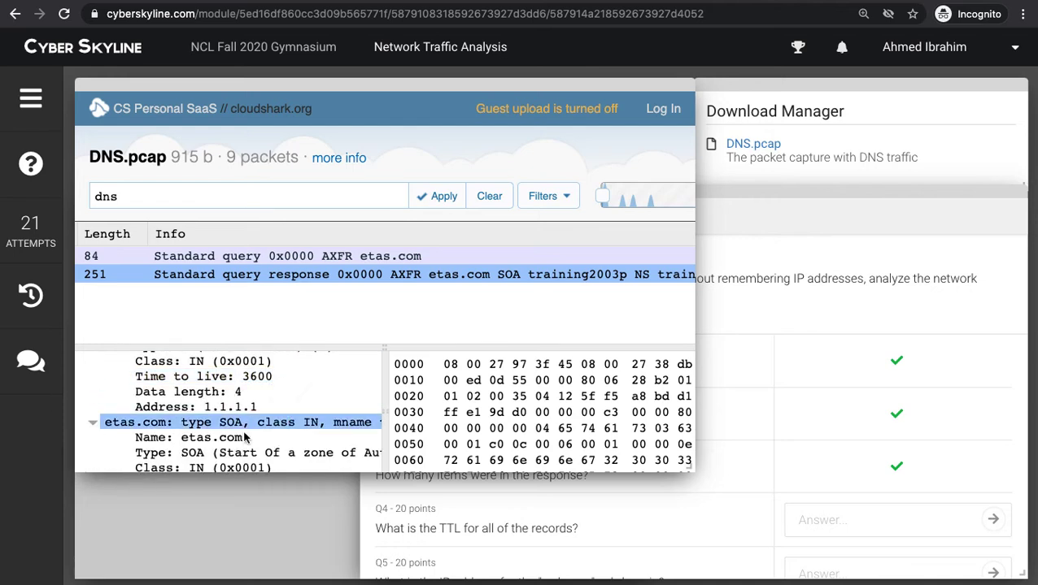
pyautogui.scroll(-3, 248, 423)
pyautogui.click(254, 413)
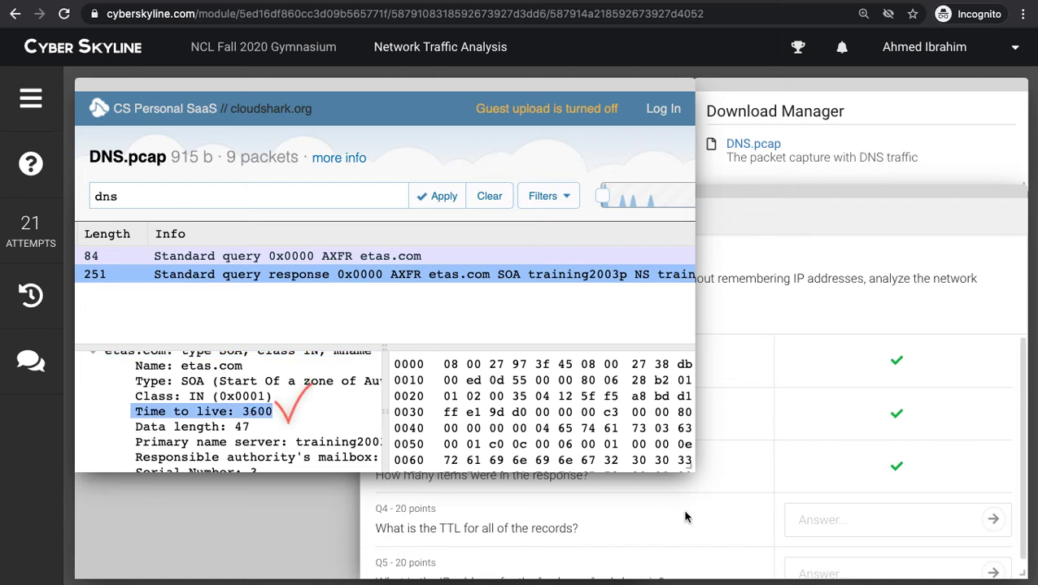
# Submit 3600 as the answer to Q4 about the TTL of all records
pyautogui.click(810, 525)
pyautogui.write('3600')
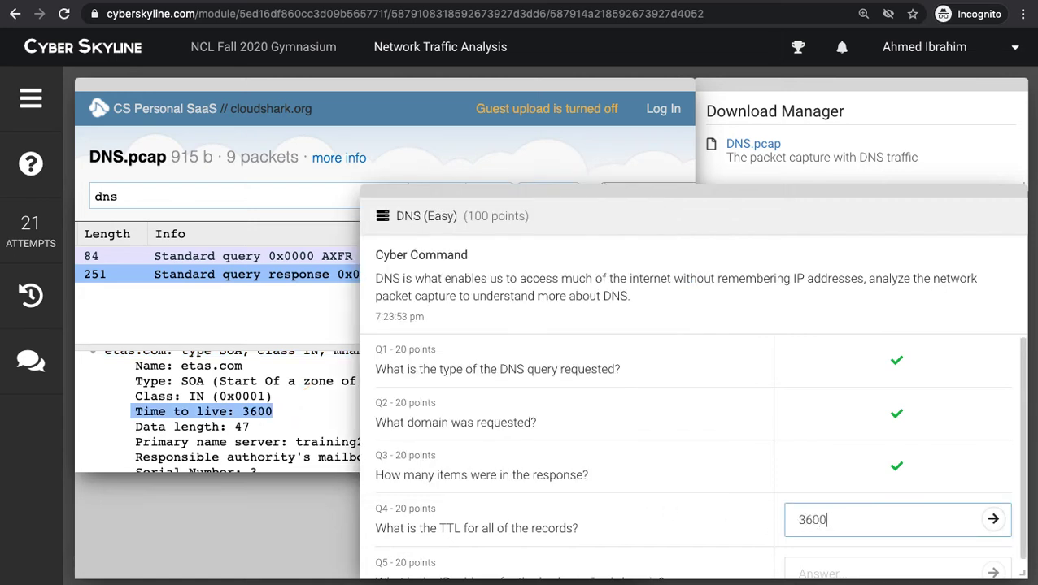
pyautogui.press('Return')
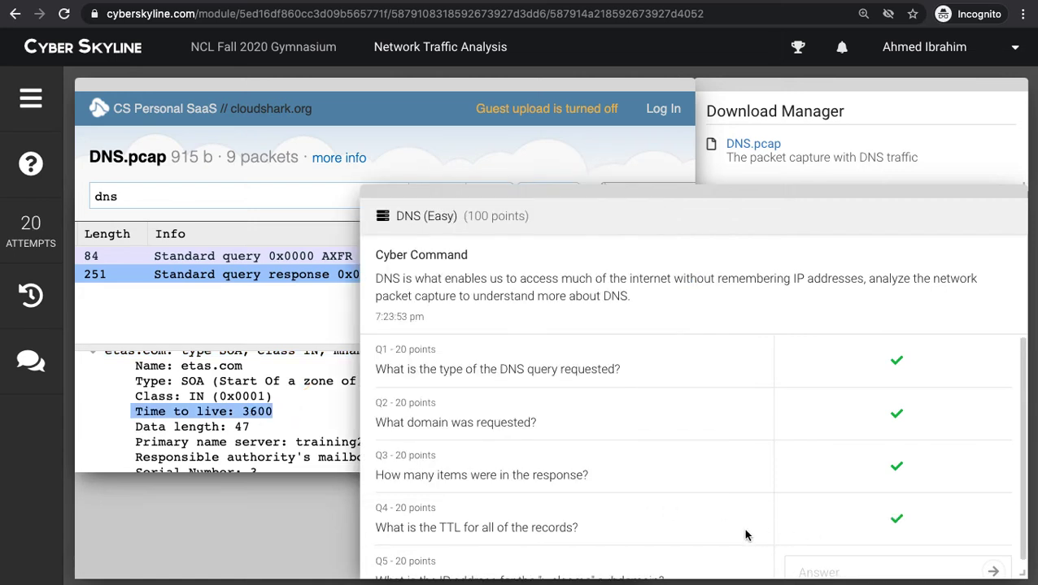
# Read Q5, collapse the last etas.com SOA record, and find the Address field in the welcome.etas.com A record
pyautogui.scroll(-1, 725, 537)
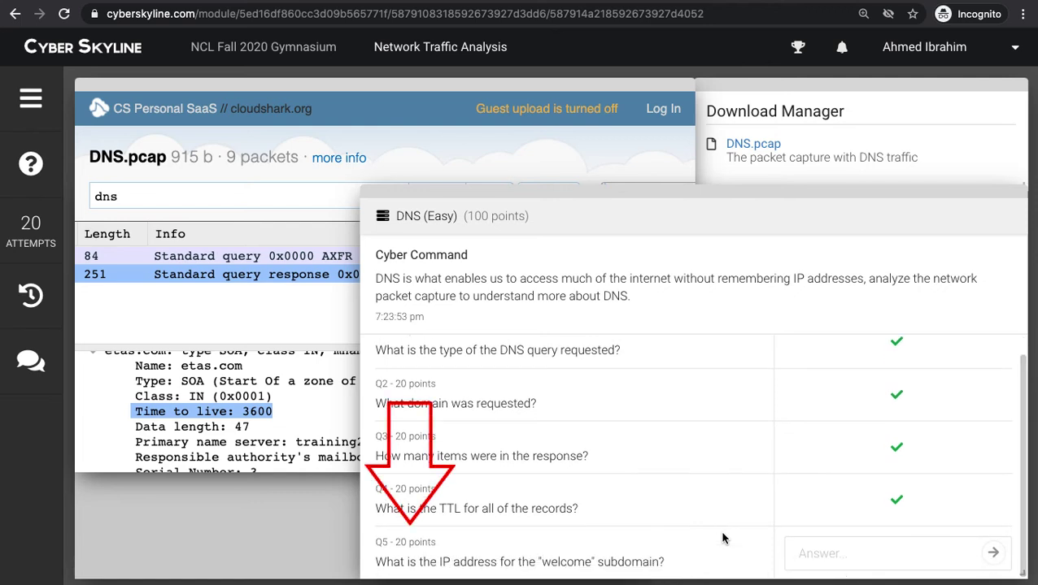
pyautogui.click(284, 420)
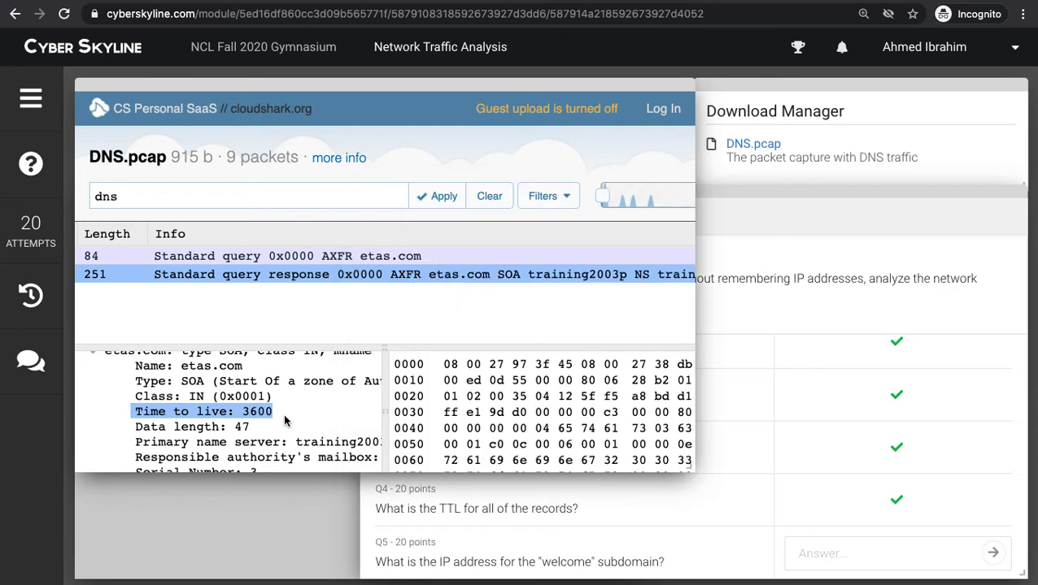
pyautogui.scroll(1, 285, 420)
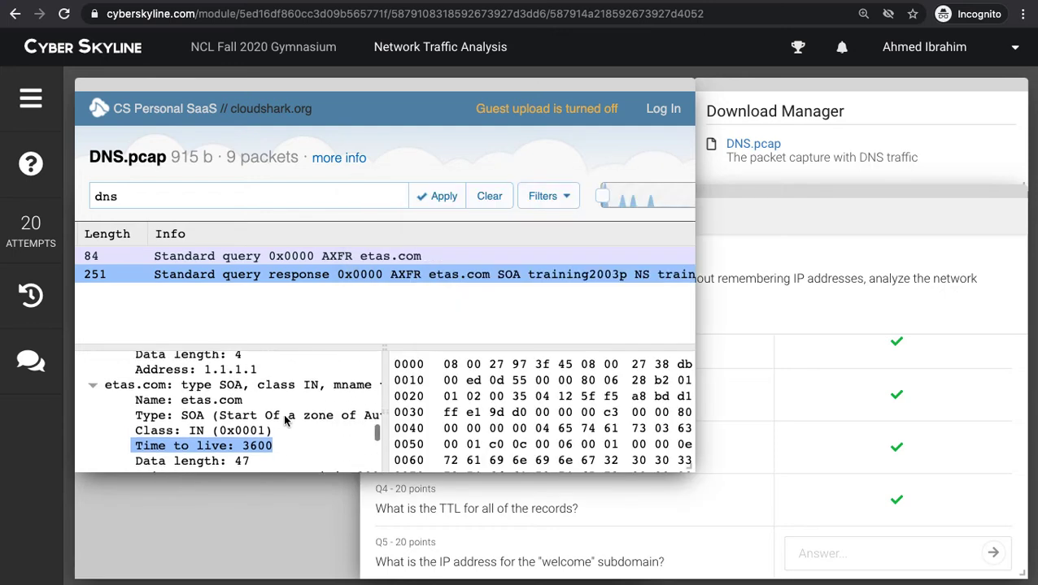
pyautogui.click(91, 395)
pyautogui.scroll(3, 97, 398)
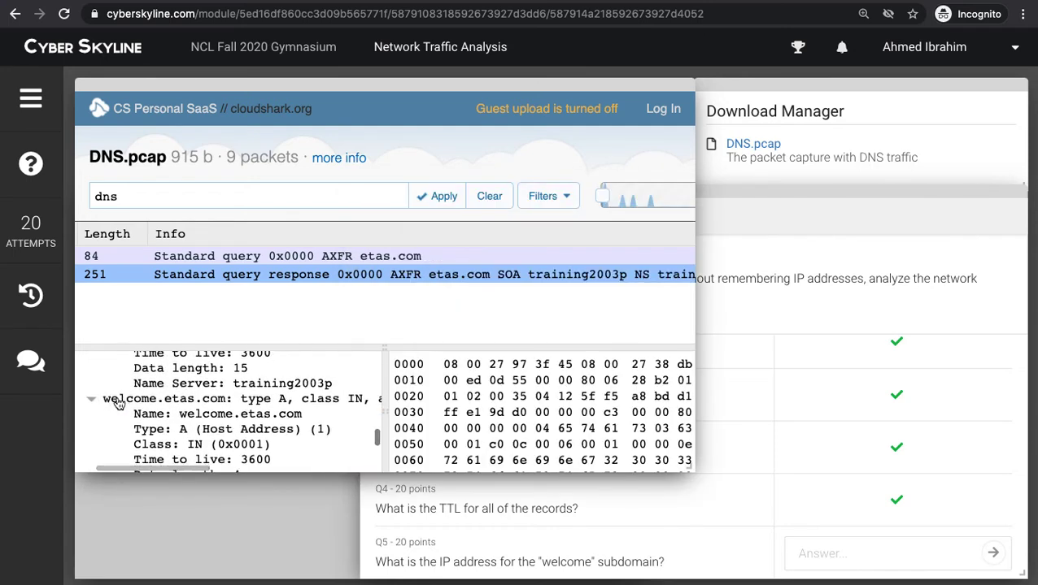
pyautogui.click(93, 401)
pyautogui.click(94, 409)
pyautogui.scroll(-2, 143, 416)
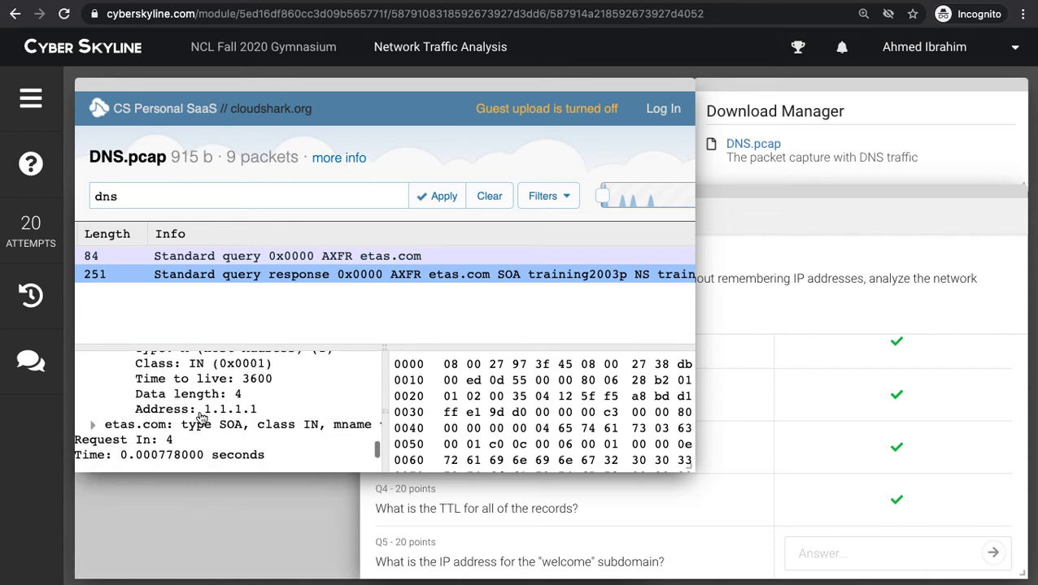
pyautogui.click(203, 413)
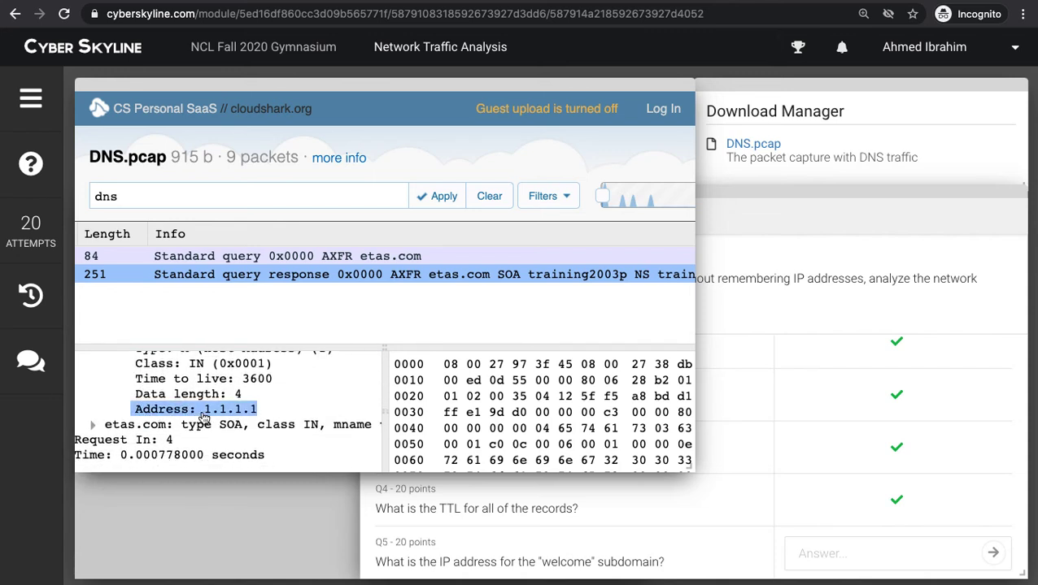
# Submit 1.1.1.1 as the answer to Q5 about the welcome subdomain's IP address
pyautogui.click(857, 541)
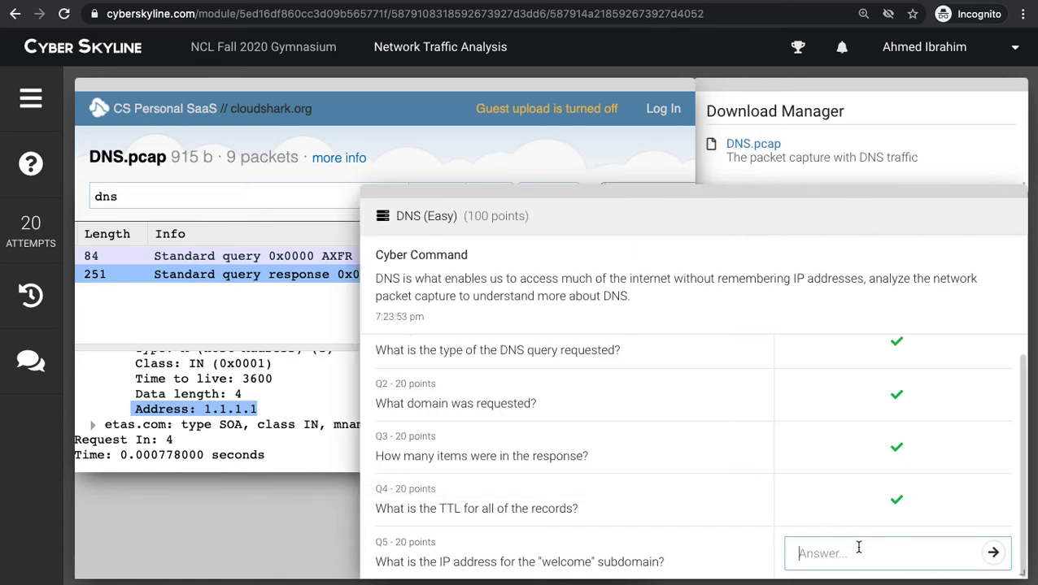
pyautogui.press('Return')
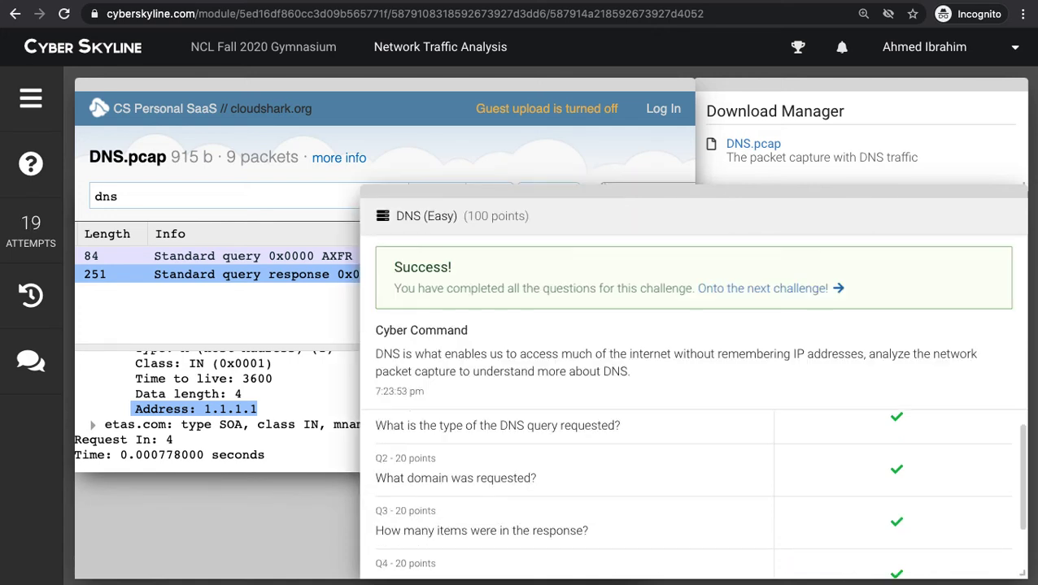